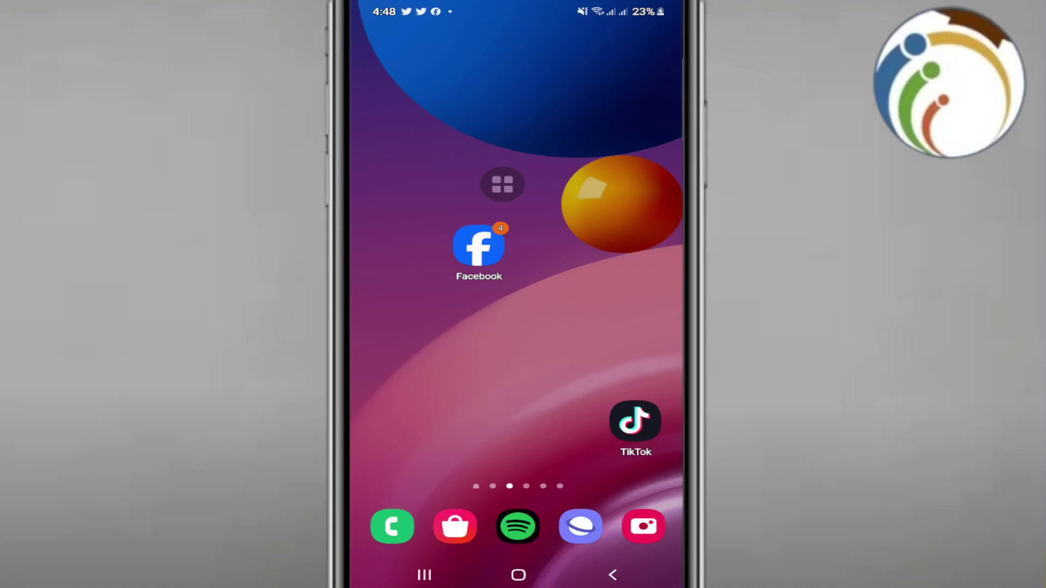
Dismiss two apps from the recent-apps overview and return to the home screen.
click(424, 575)
drag(519, 327, 519, 82)
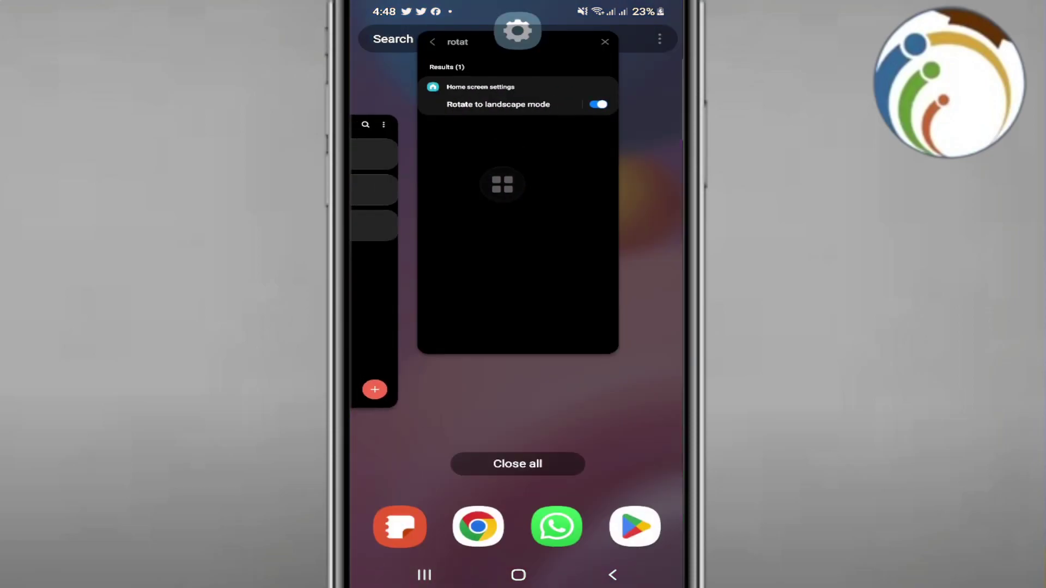
drag(519, 327, 518, 81)
click(518, 575)
Swipe up from the home screen to show the full installed-apps drawer.
drag(518, 409, 518, 164)
key(Escape)
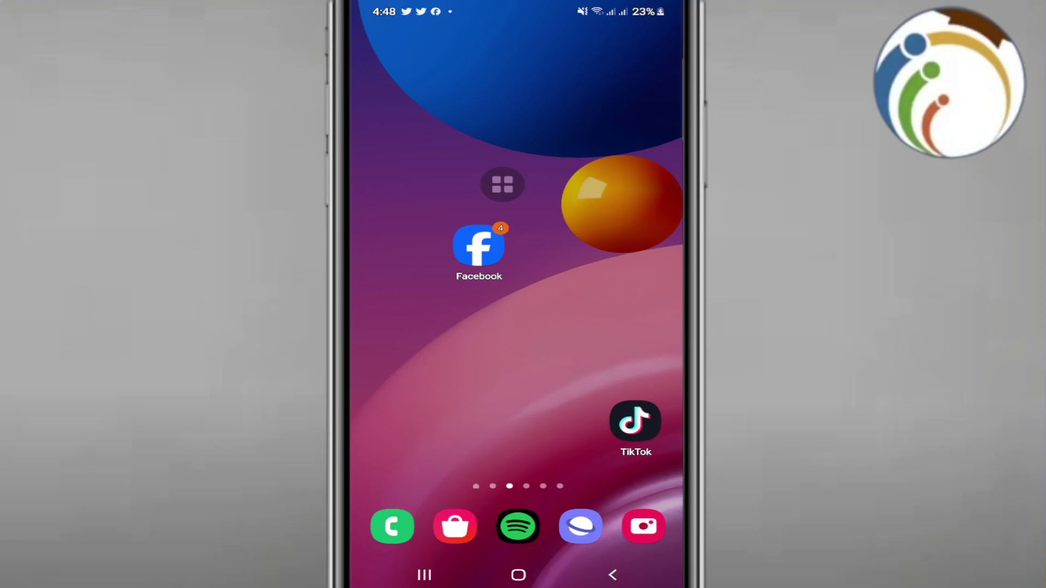
drag(503, 327, 502, 185)
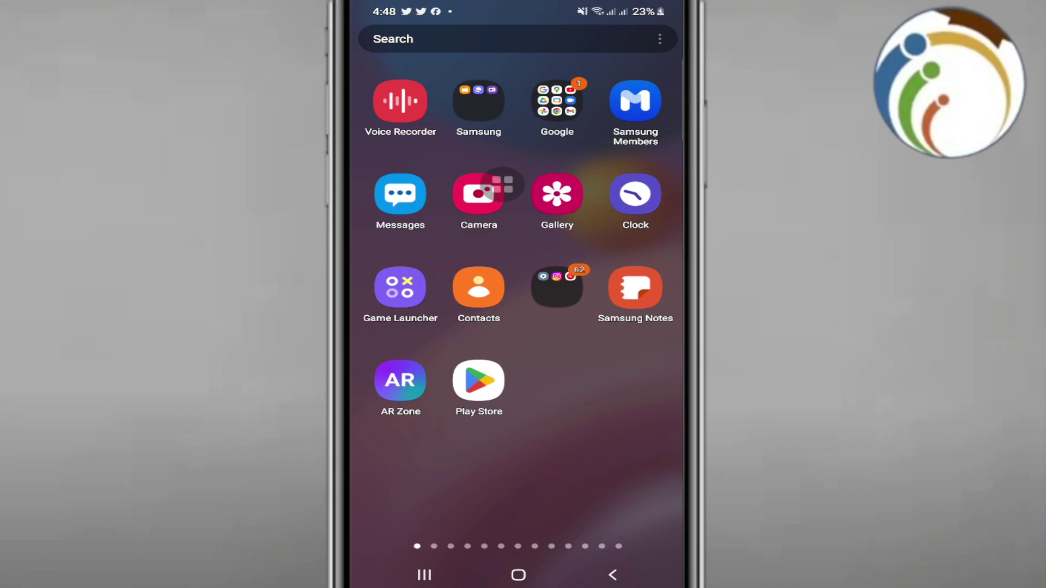
Launch Samsung Notes and open the 'Ghkgjhffff' note from All notes.
click(615, 307)
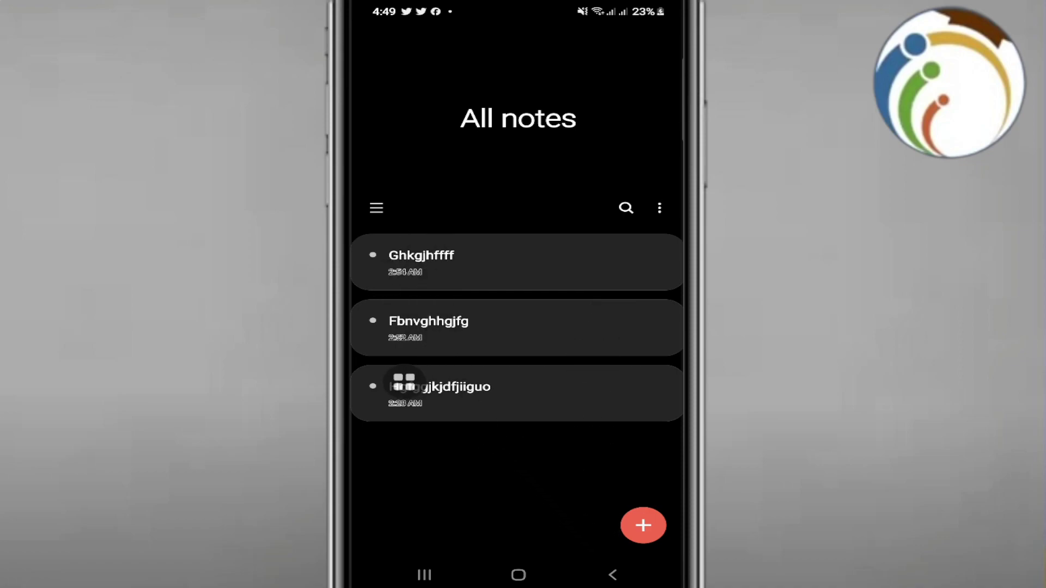
click(515, 262)
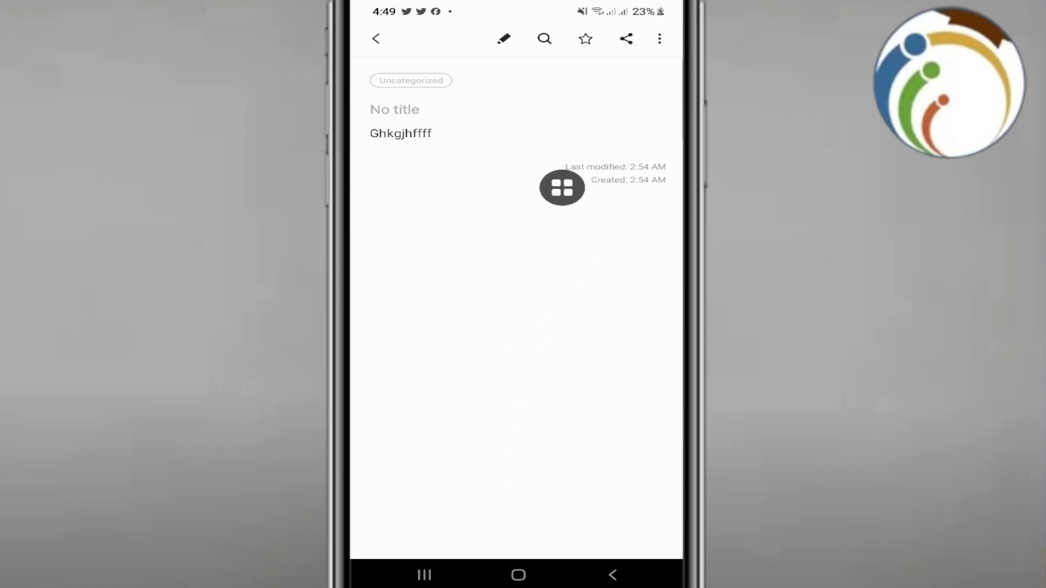
click(660, 39)
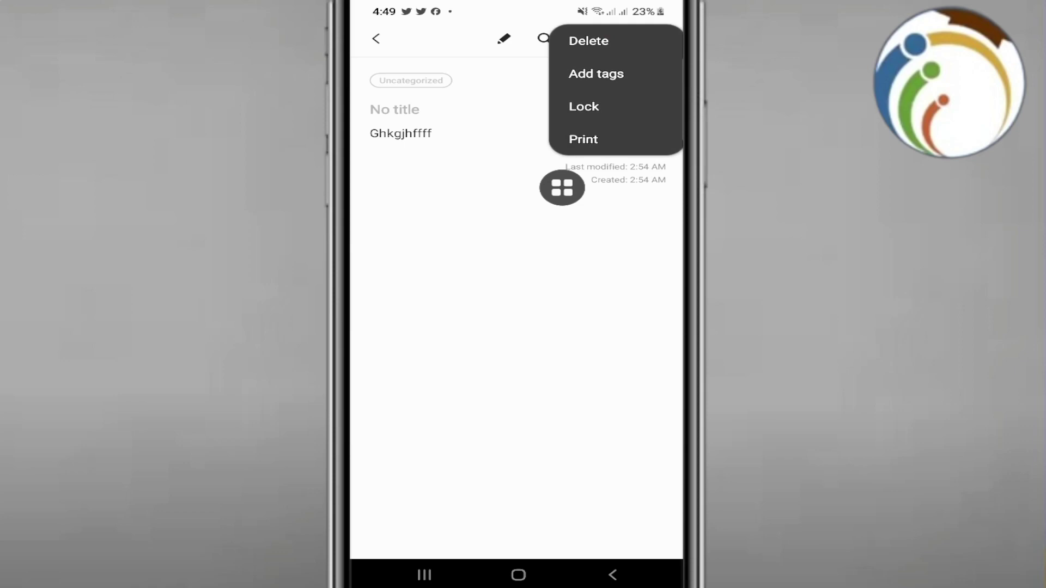
click(596, 74)
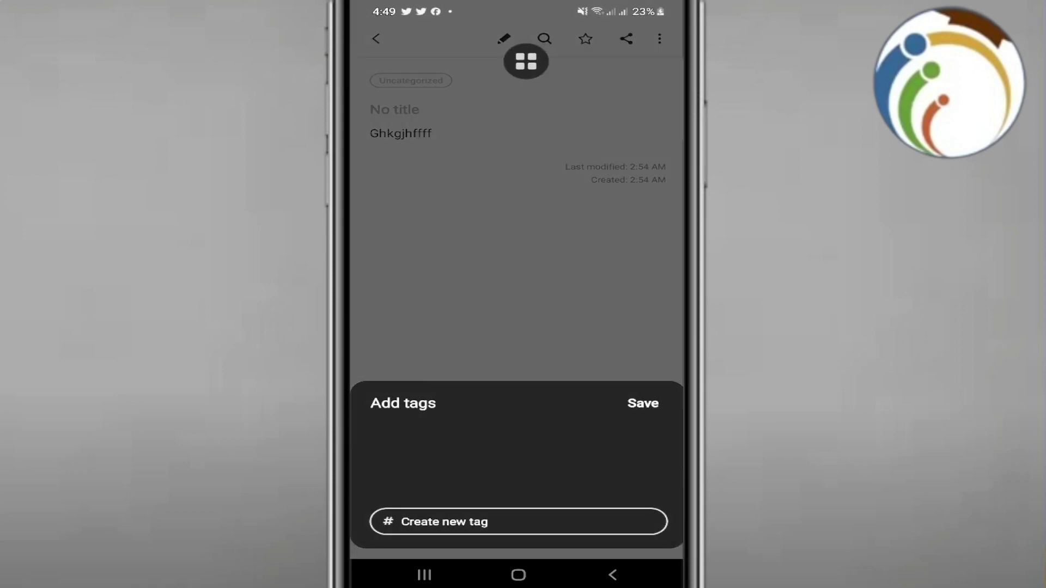
click(525, 62)
click(526, 245)
click(611, 575)
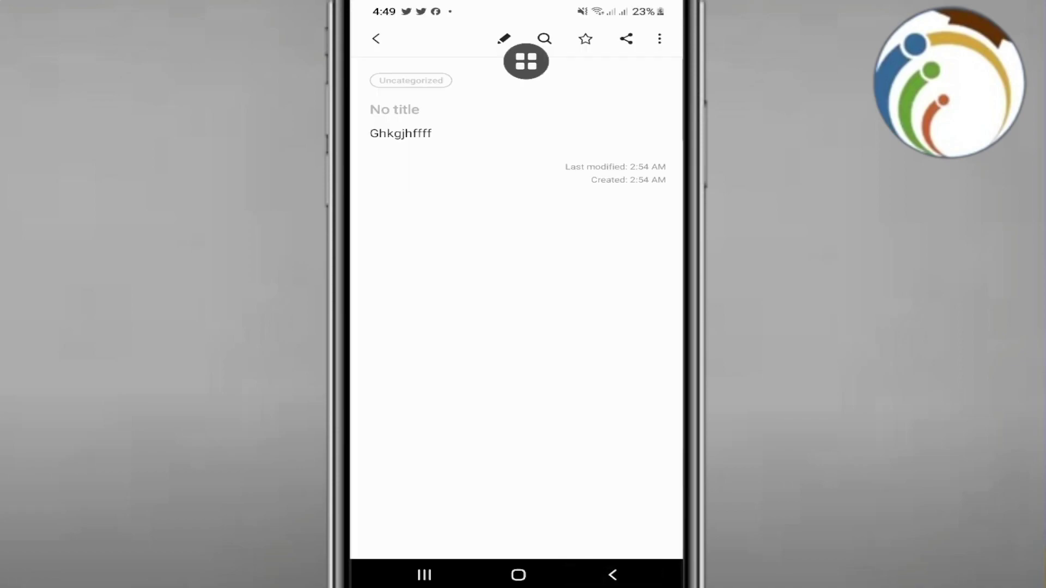
click(626, 39)
click(519, 575)
click(659, 38)
drag(526, 62, 444, 190)
click(457, 327)
click(376, 39)
click(519, 263)
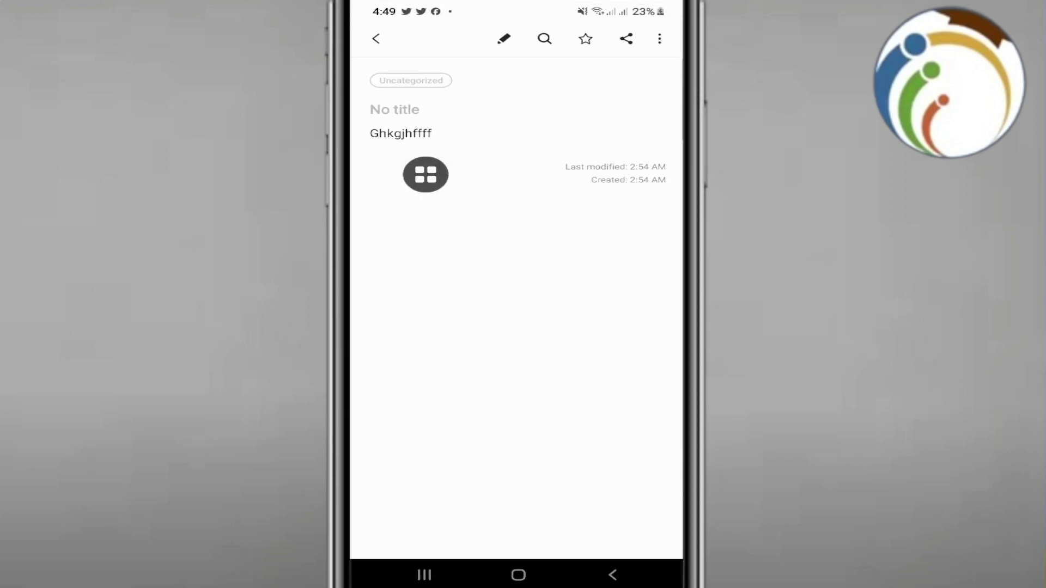
click(490, 245)
mouse_move(572, 330)
mouse_down()
mouse_move(408, 331)
mouse_move(572, 330)
mouse_up()
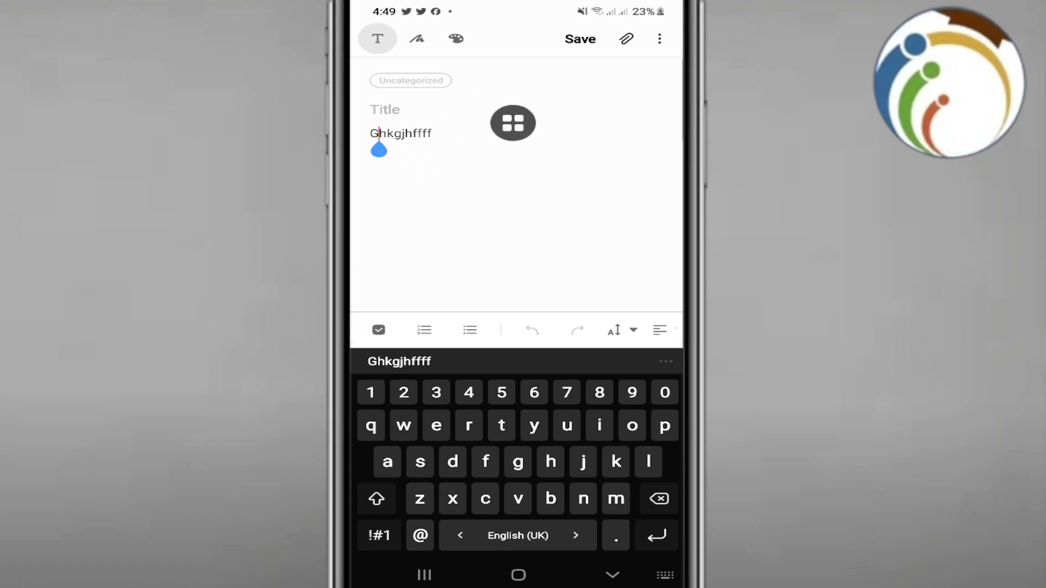
click(660, 39)
click(490, 246)
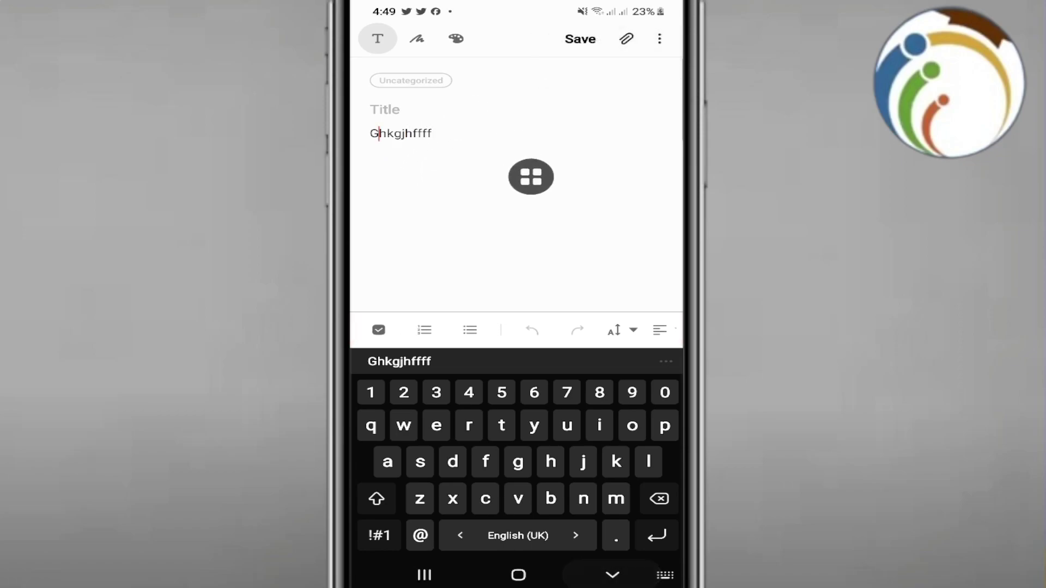
click(611, 575)
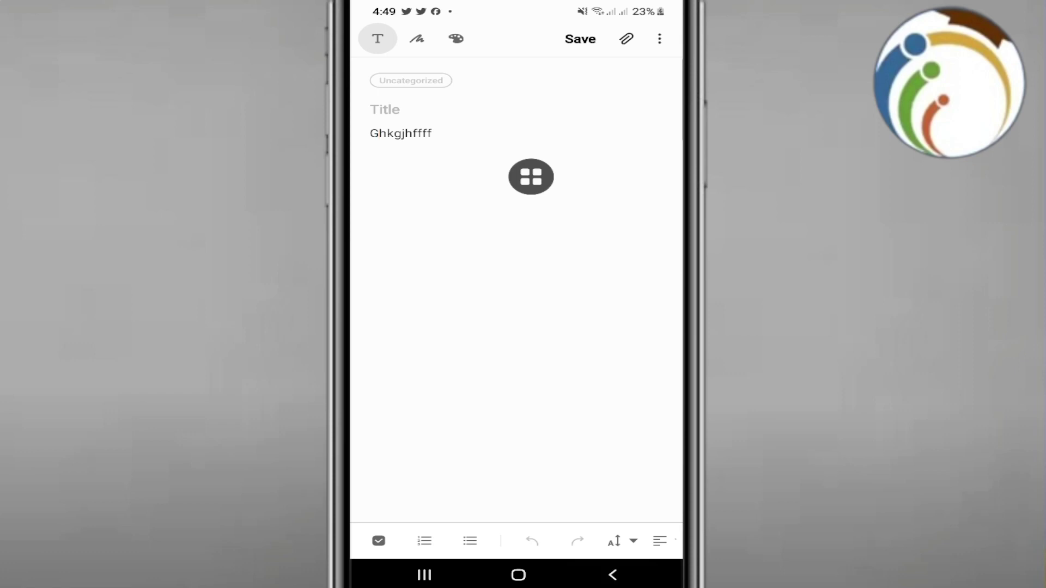
click(611, 575)
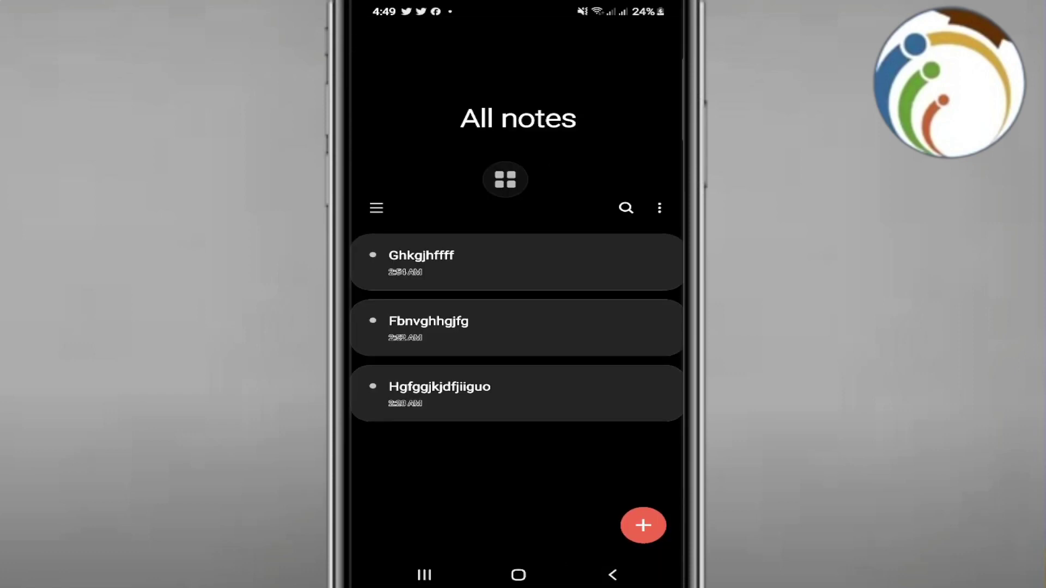
Browse the notebook navigation and the Samsung Notes settings without changing anything.
click(377, 208)
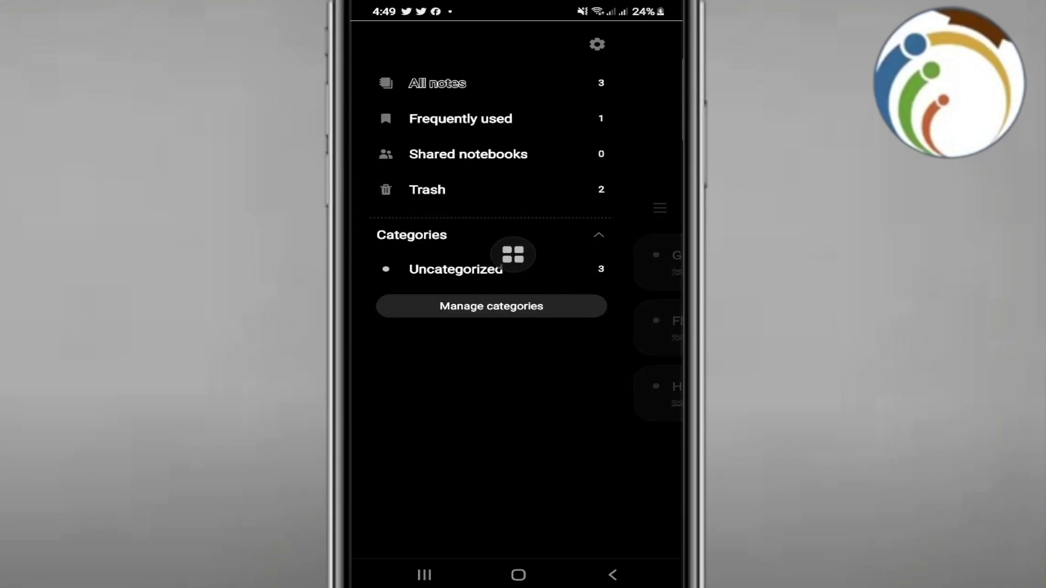
mouse_move(513, 254)
mouse_down()
mouse_move(596, 40)
mouse_move(390, 46)
mouse_up()
click(588, 38)
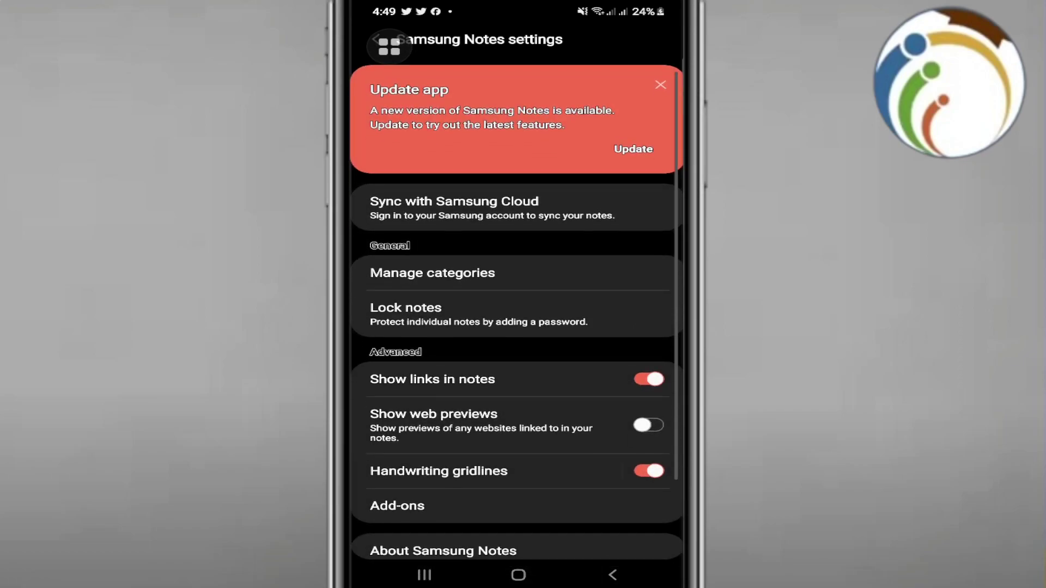
mouse_move(389, 46)
mouse_down()
mouse_move(584, 144)
mouse_move(443, 245)
mouse_up()
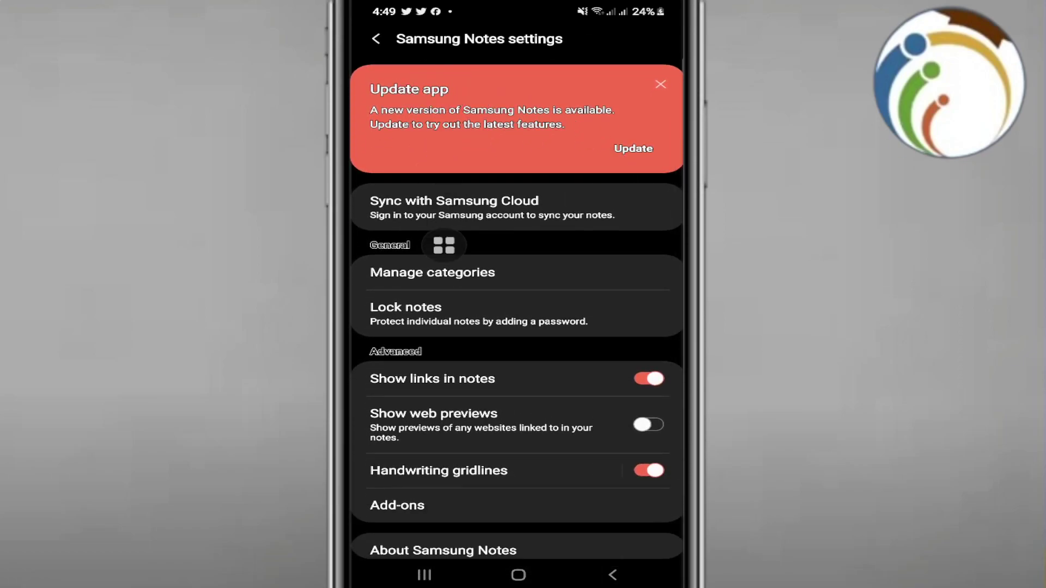
scroll(515, 368, down, 2)
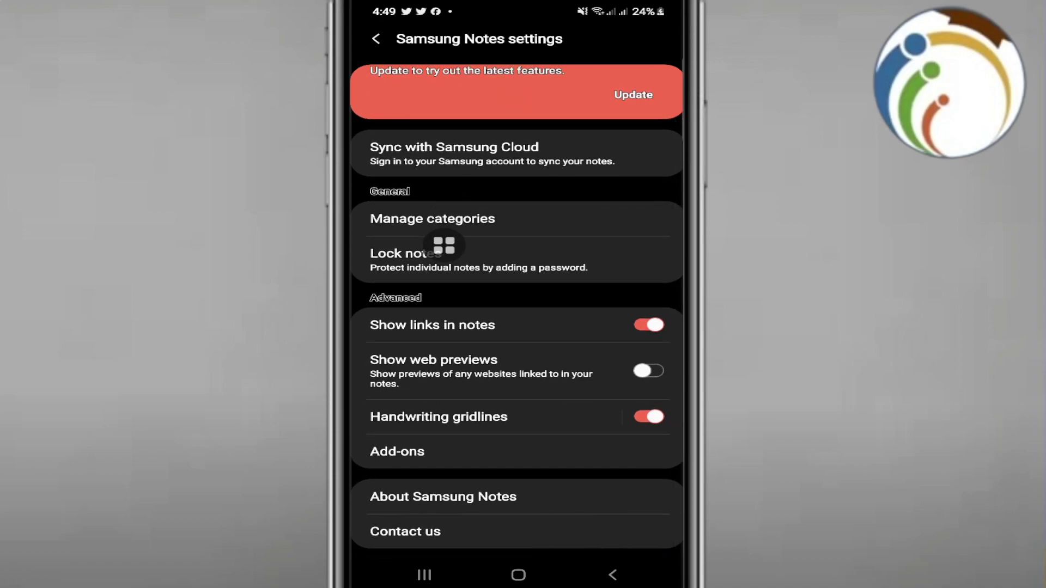
mouse_move(444, 246)
mouse_down()
mouse_move(373, 352)
mouse_move(456, 411)
mouse_move(398, 409)
mouse_up()
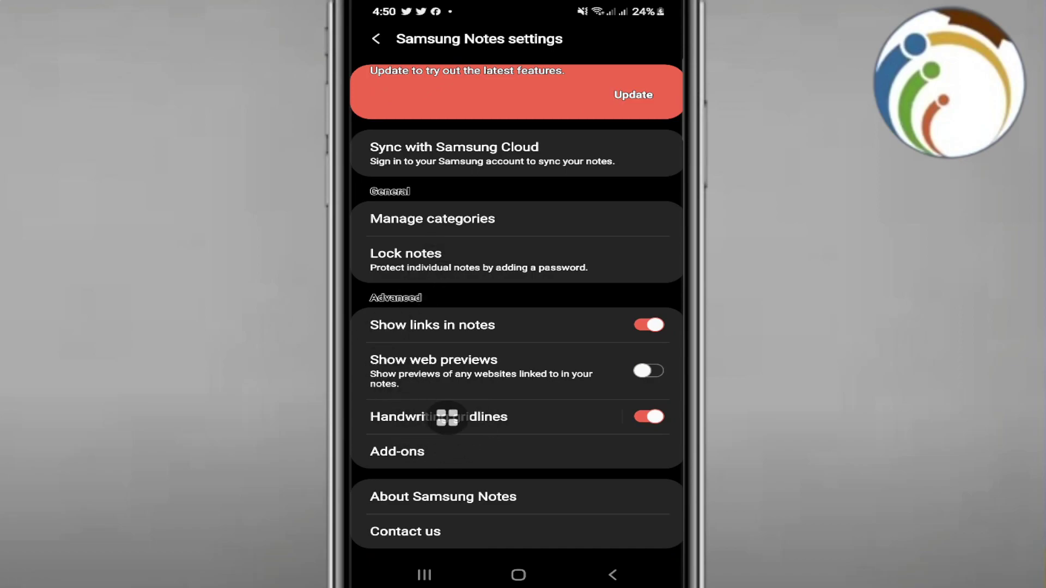
View the Add-ons settings, return to All notes and create a blank note.
click(438, 458)
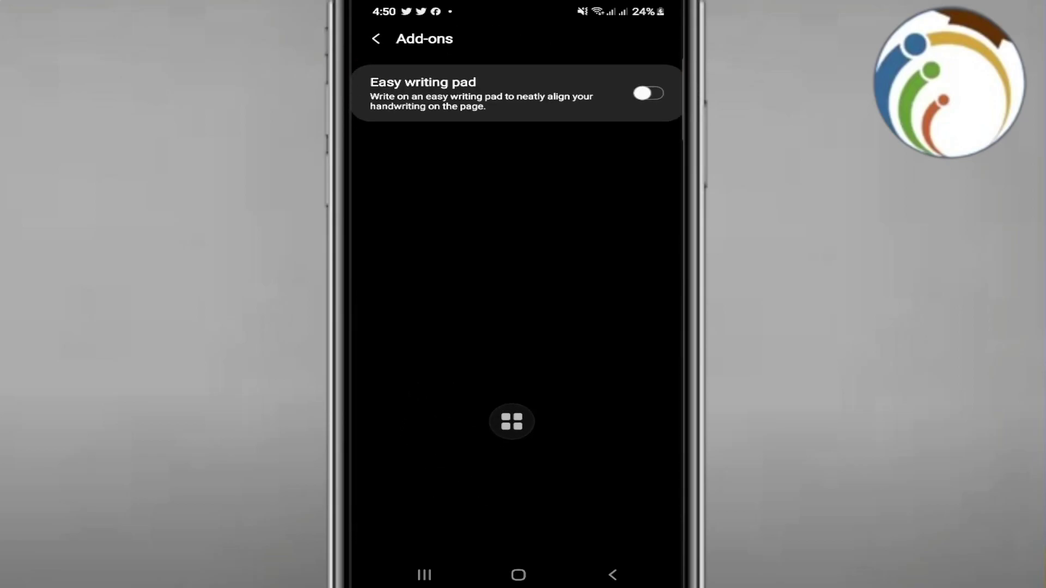
click(612, 575)
click(643, 525)
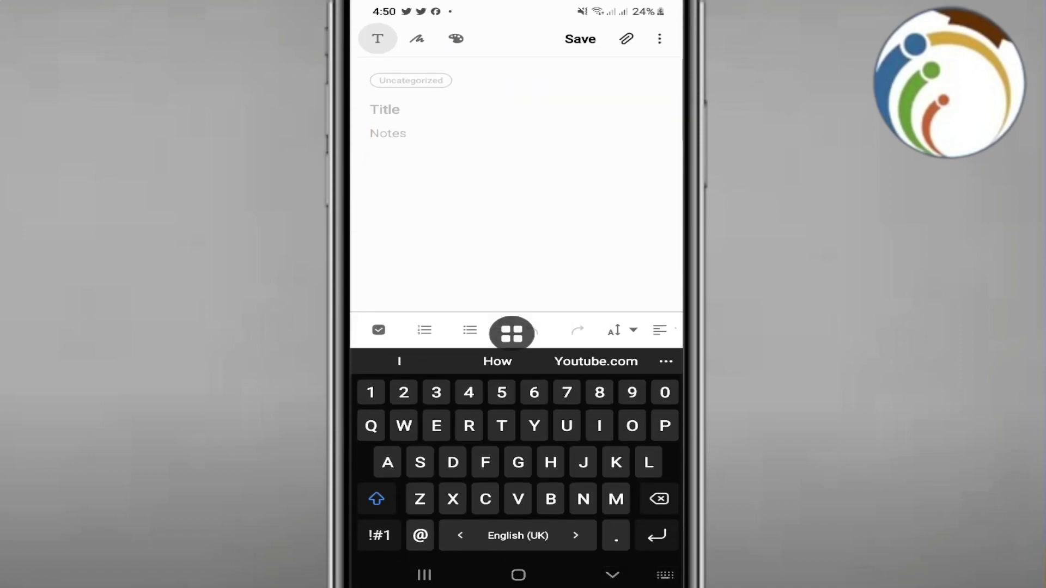
Enter dots in the note body and add two extra line breaks below them.
click(616, 535)
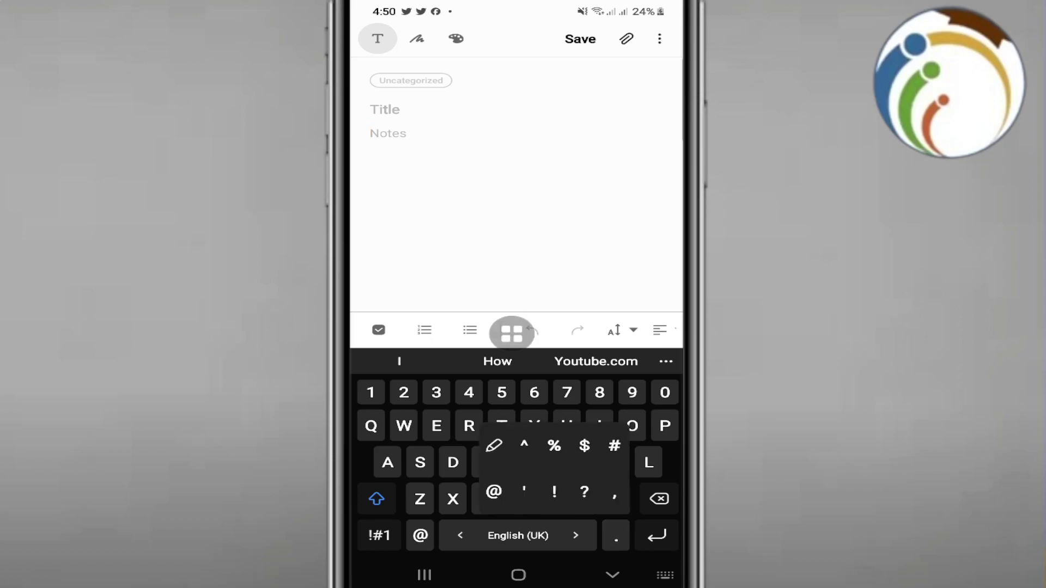
text(. . . ..  . . )
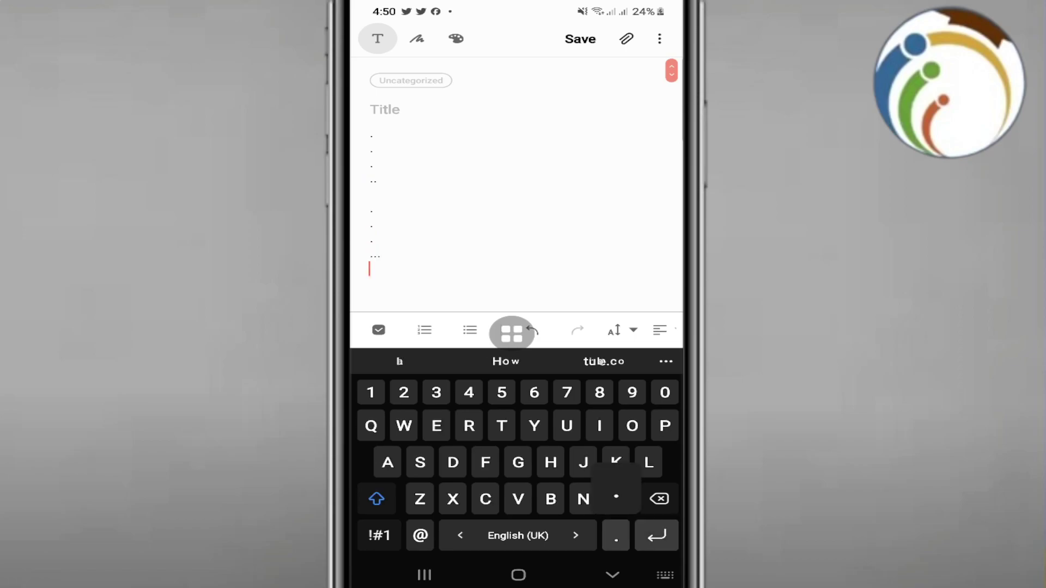
text(. ... . .   . . .)
text( . )
text(. )
text(. . )
text( . )
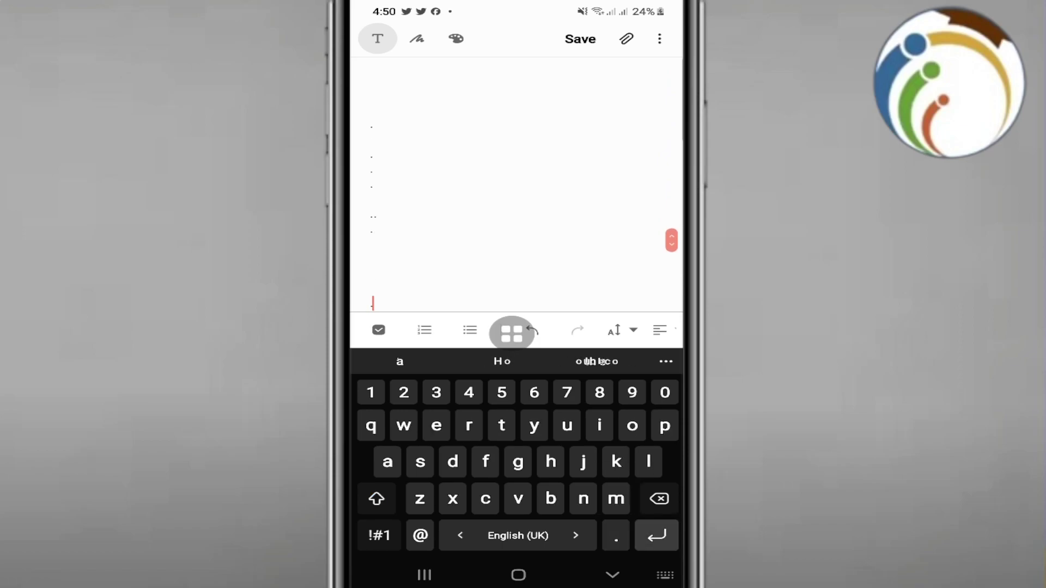
text(. .. .. . )
text(. )
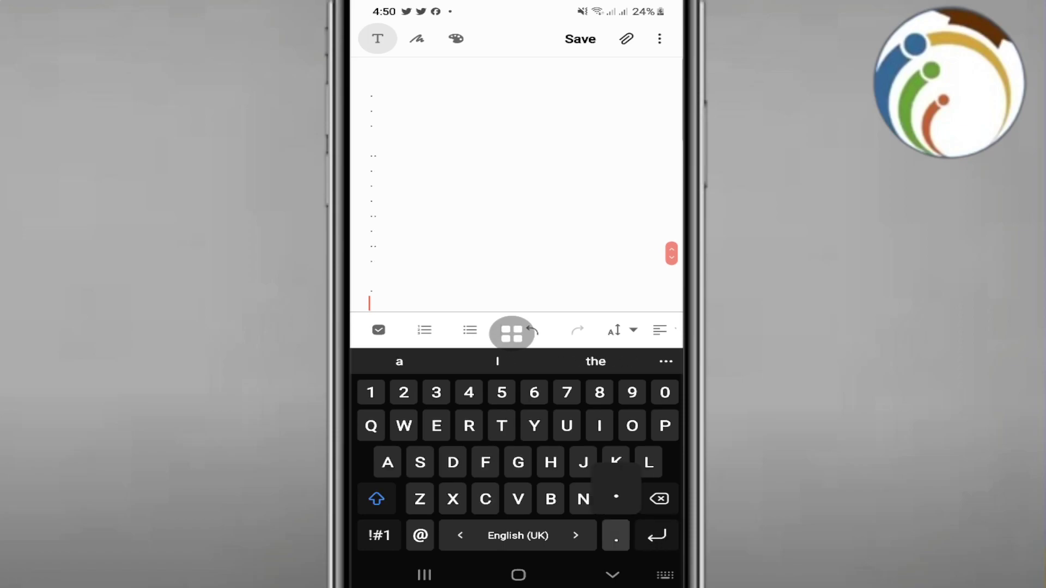
text(.)
key(Return)
key(Return)
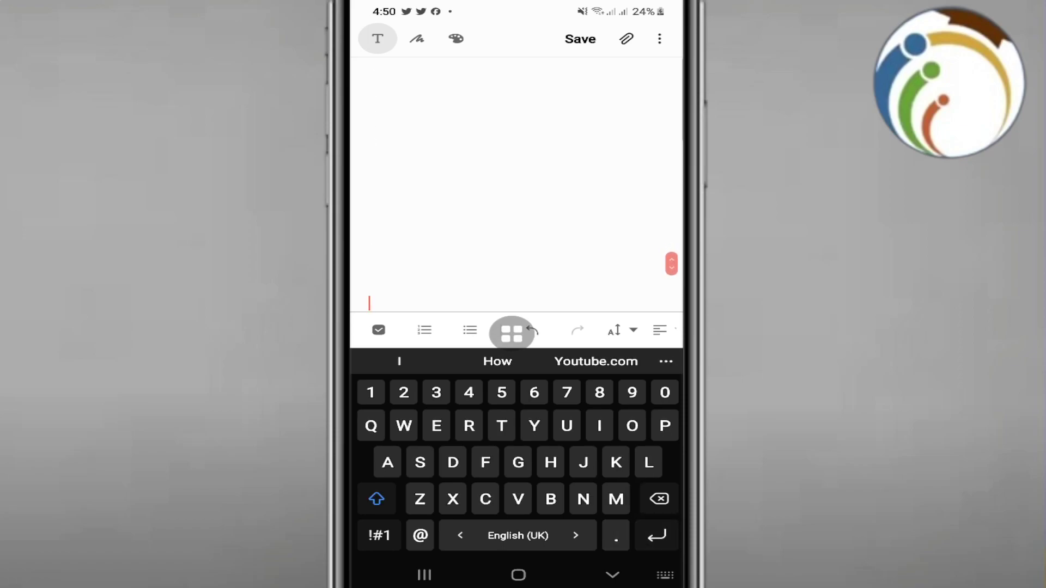
key(Return)
Return to All notes and create another new note.
click(612, 576)
click(520, 522)
click(643, 525)
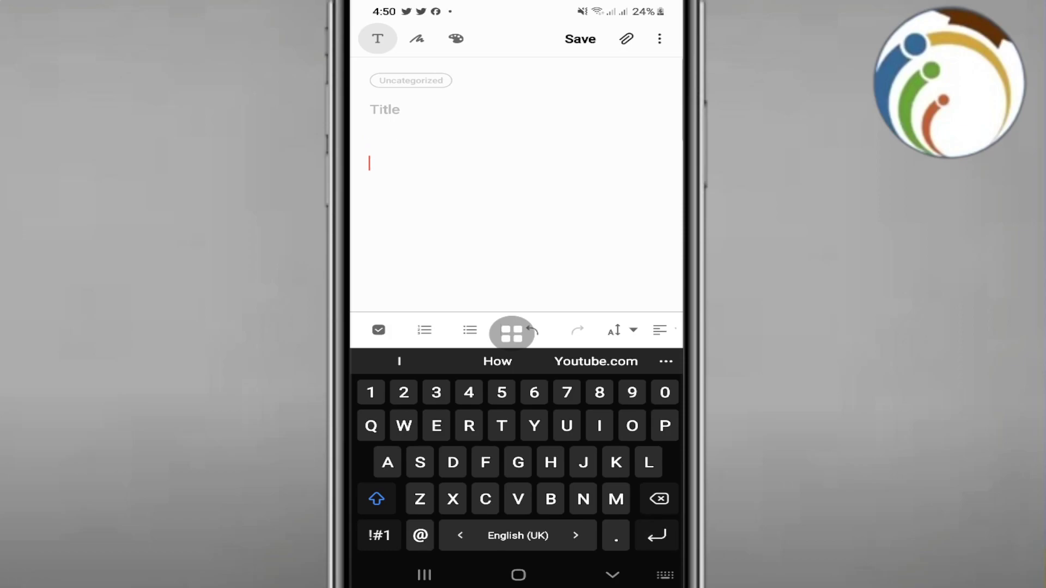
Add nine line breaks to the new note's body, then hide the keyboard.
click(657, 535)
click(657, 536)
click(657, 535)
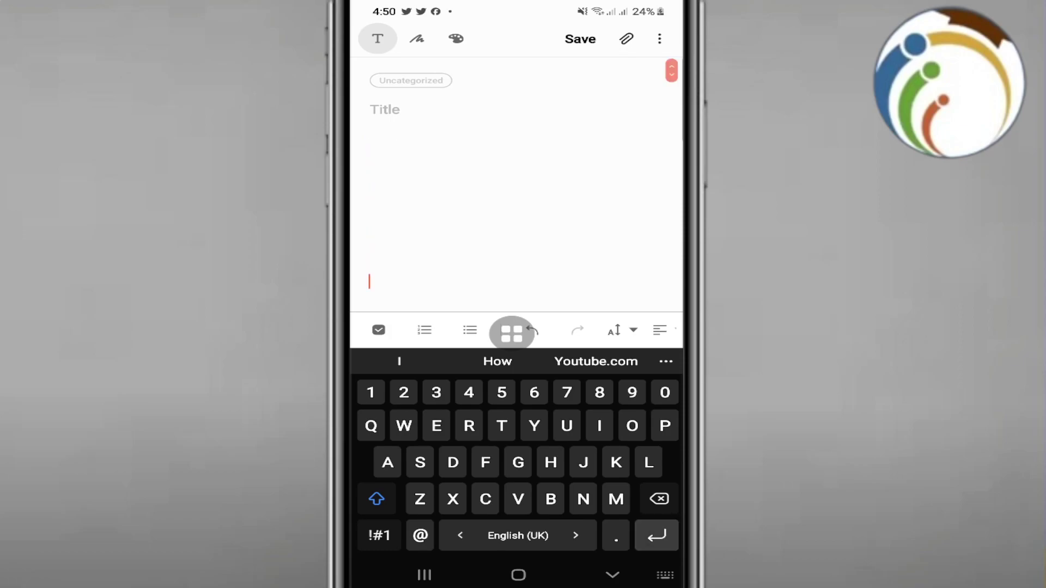
click(657, 536)
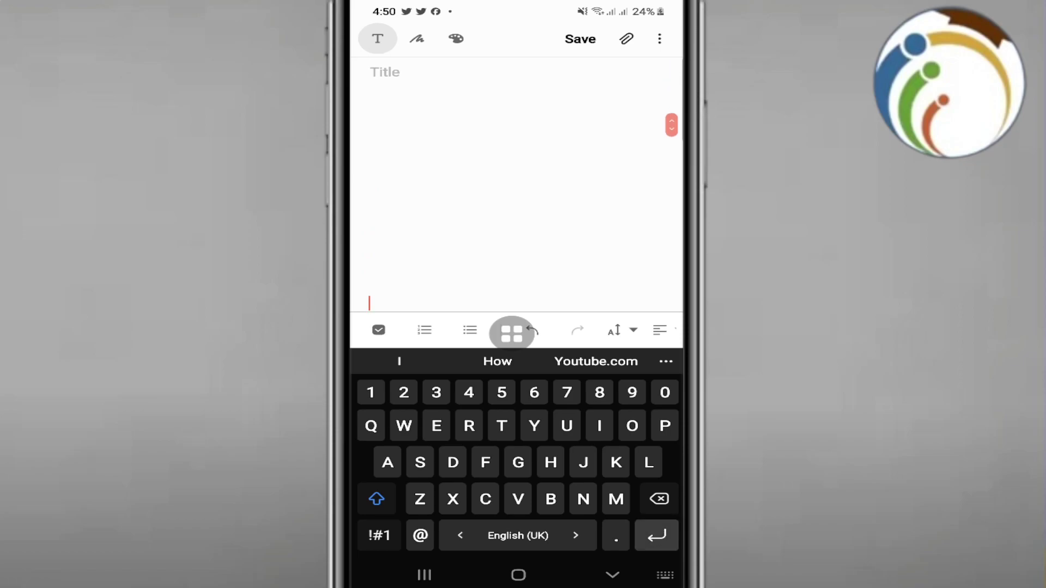
click(657, 535)
click(657, 536)
click(657, 535)
click(657, 535)
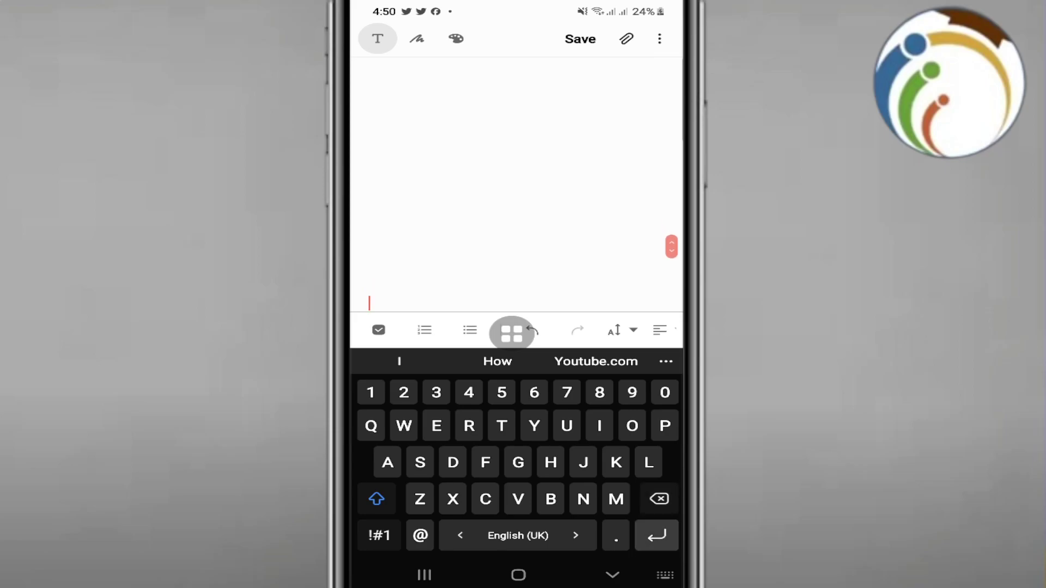
click(657, 535)
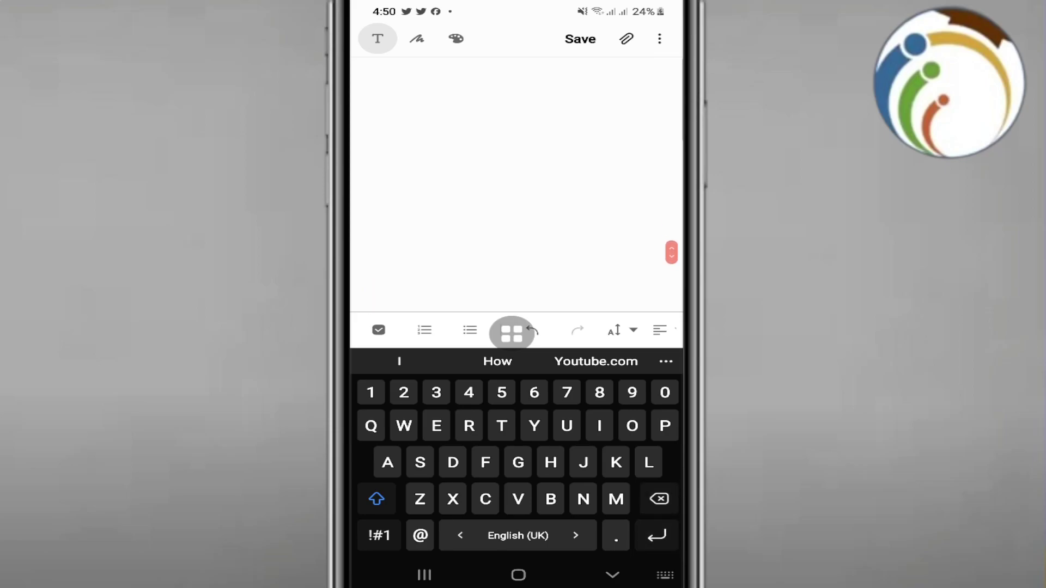
click(612, 576)
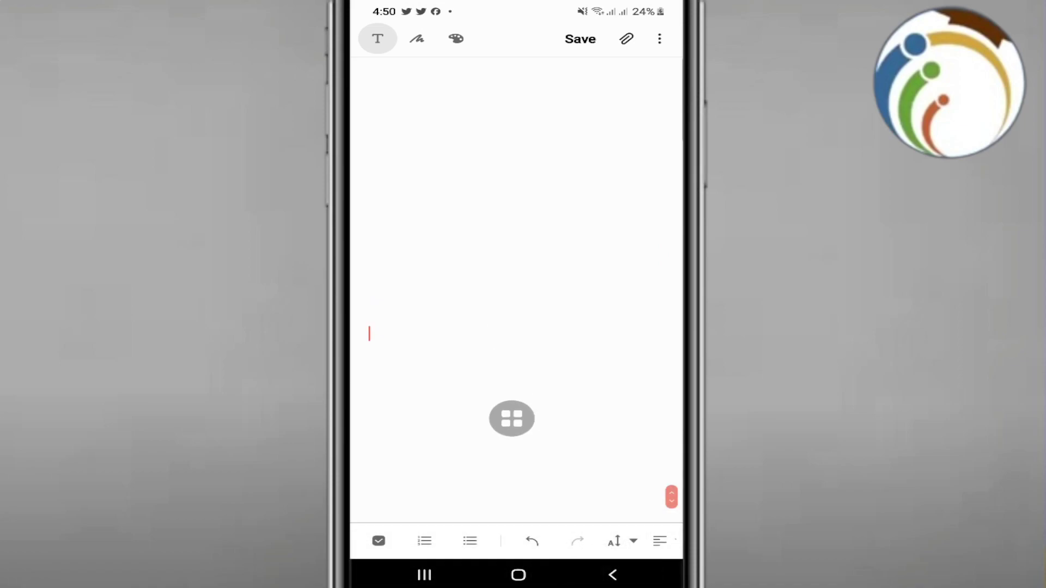